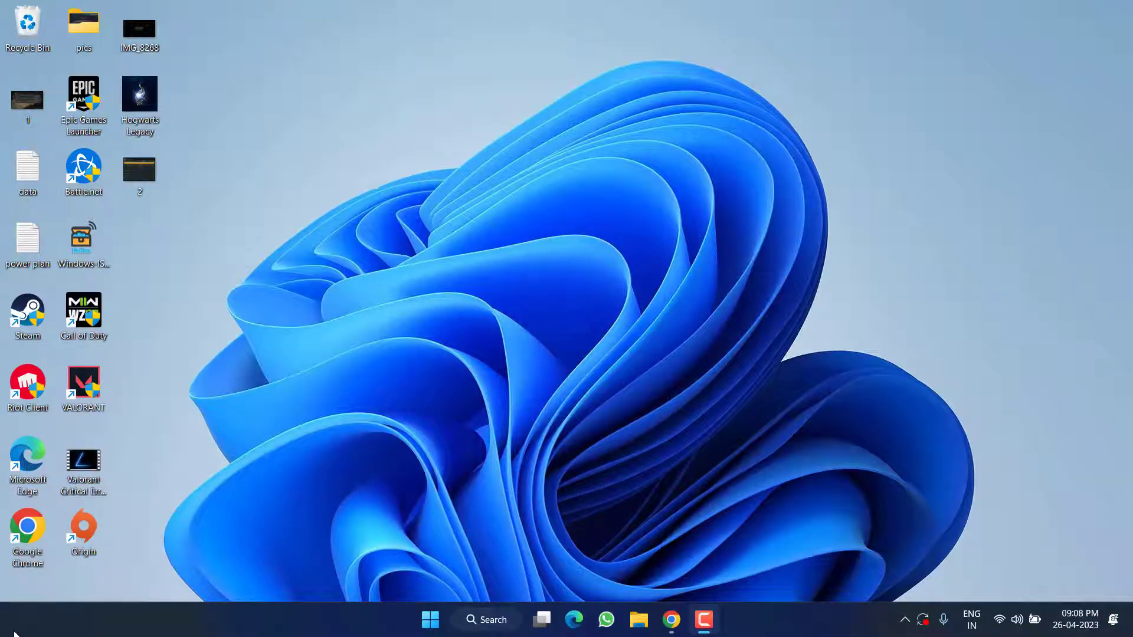
# Tick Disable full-screen optimisations and Run as administrator in the Hogwarts Legacy shortcut's Compatibility properties
pyautogui.rightClick(152, 102)
pyautogui.click(230, 290)
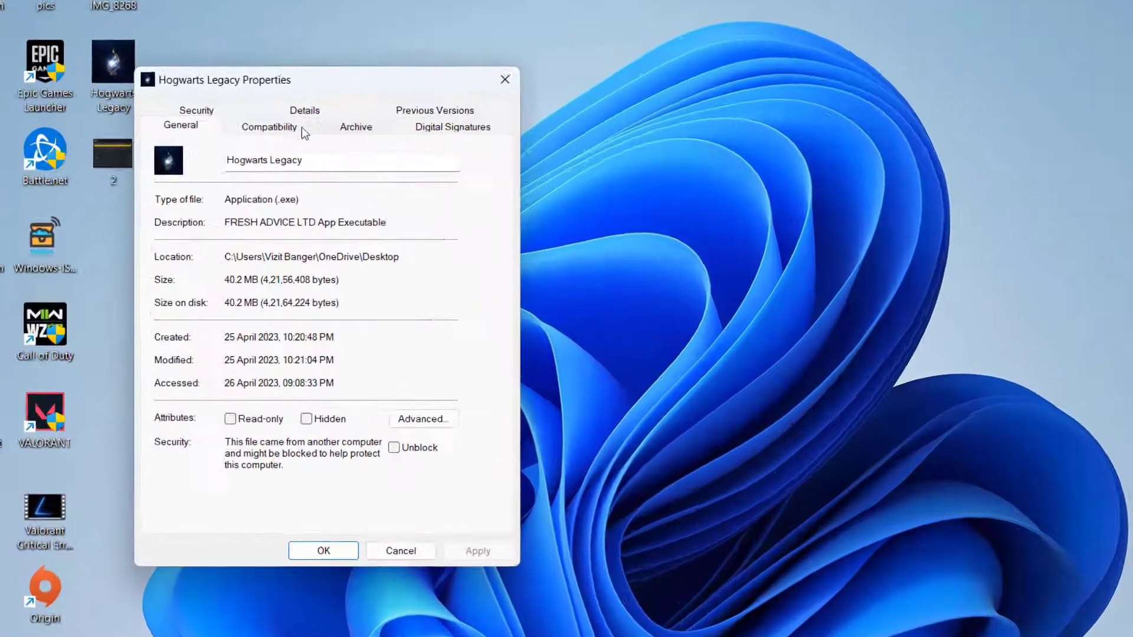
pyautogui.click(290, 148)
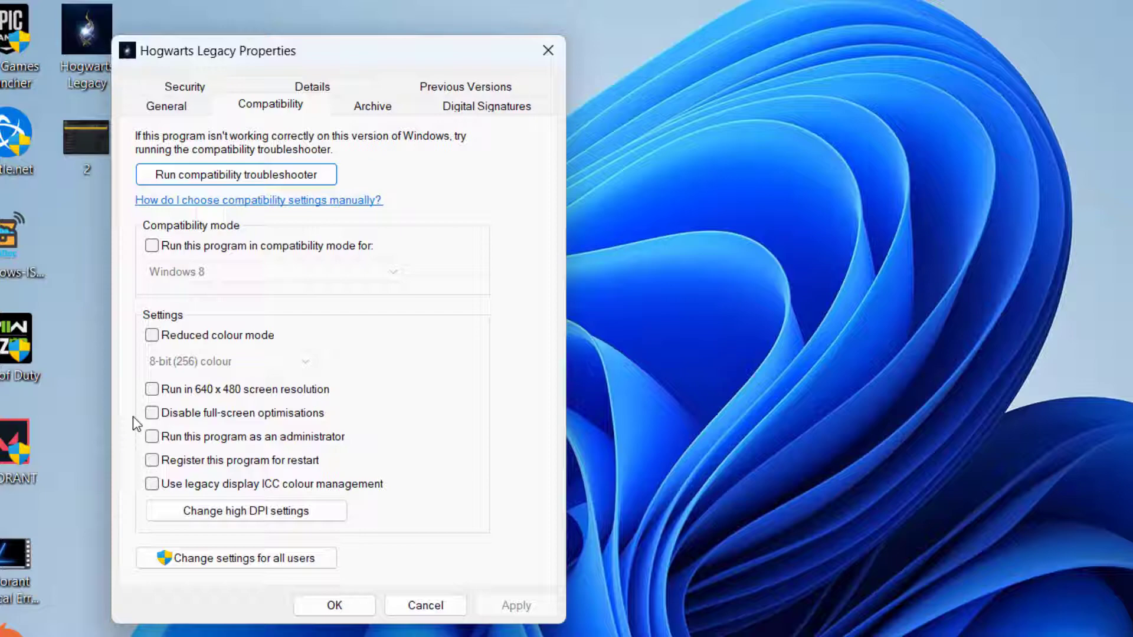
pyautogui.click(210, 413)
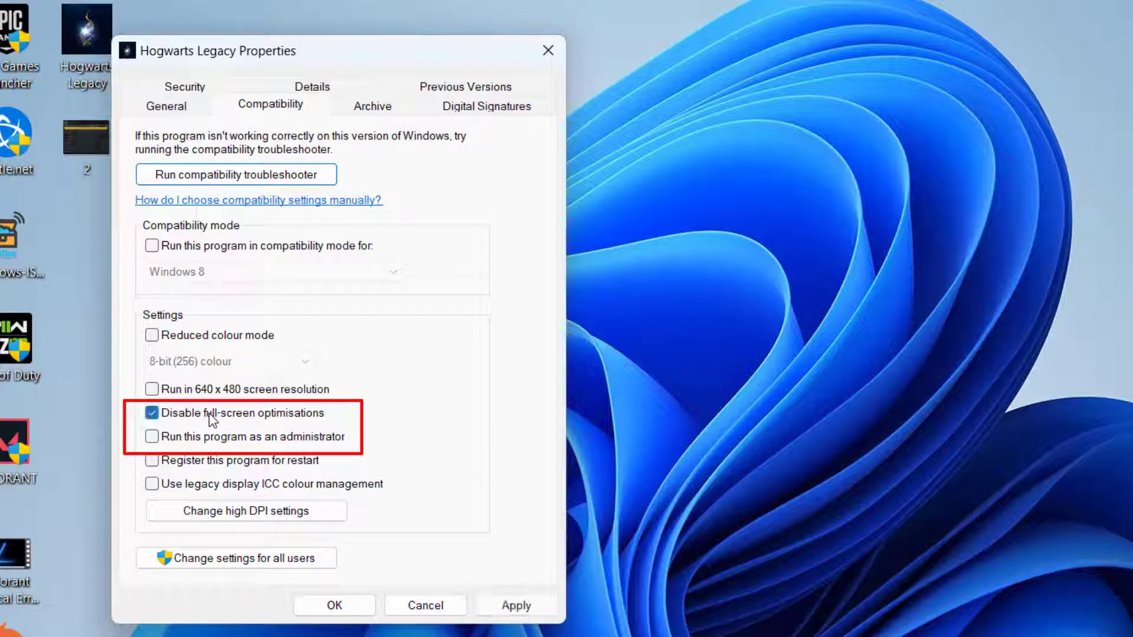
pyautogui.click(184, 442)
pyautogui.click(519, 605)
pyautogui.click(370, 603)
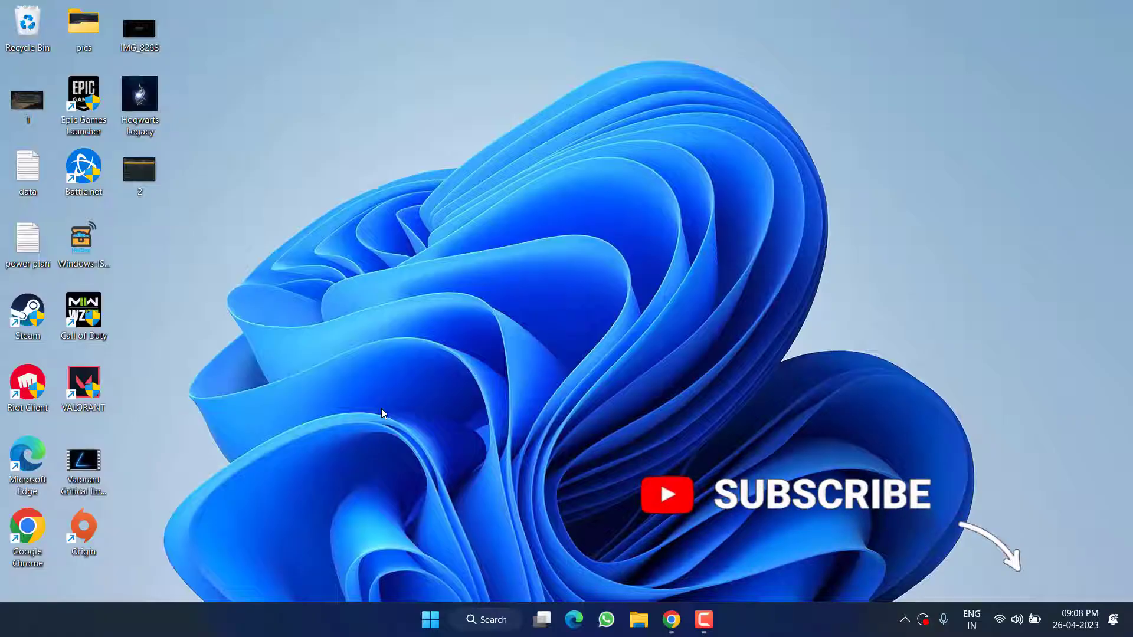
# Search 'advanced' to reach System Properties, then go from Performance Options to the Virtual Memory dialog
pyautogui.click(434, 627)
pyautogui.write('advanc')
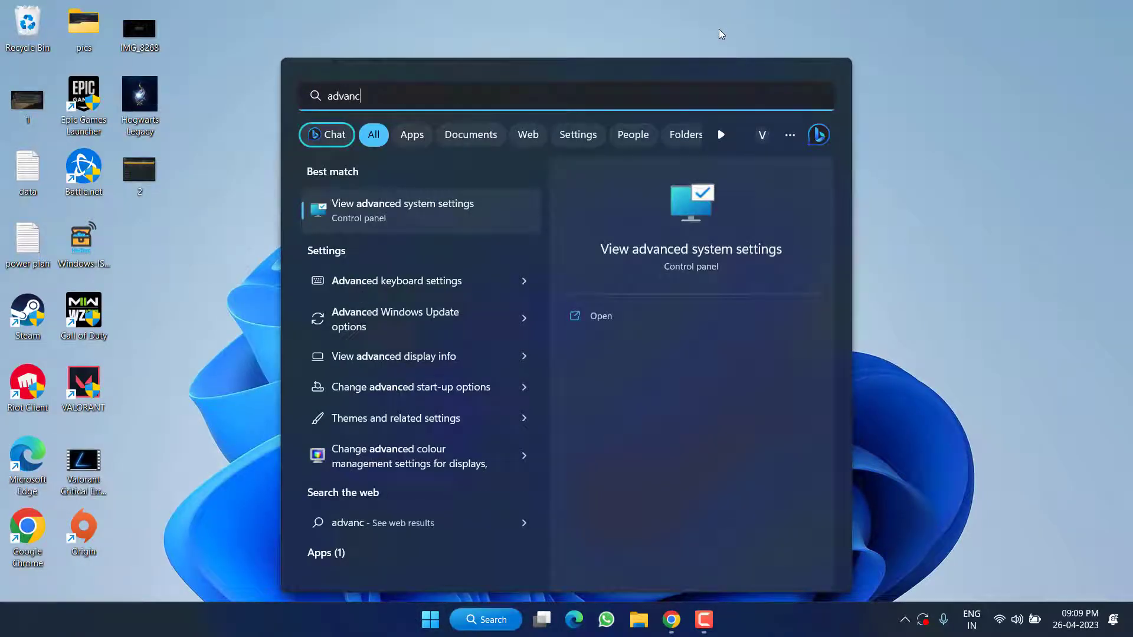
pyautogui.write('ed')
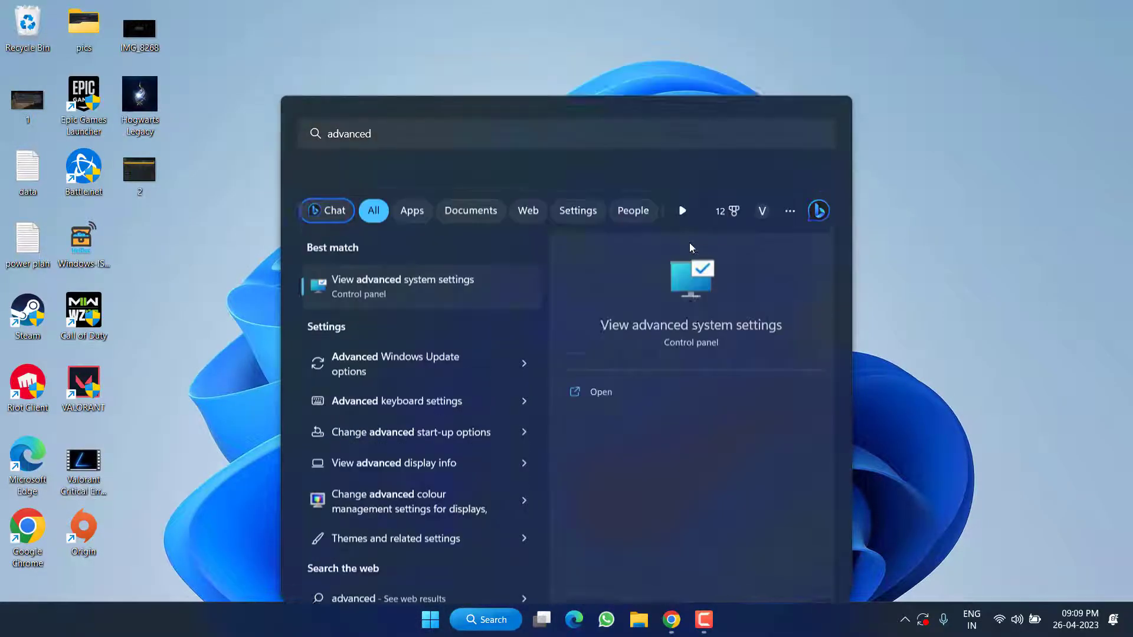
pyautogui.press('Return')
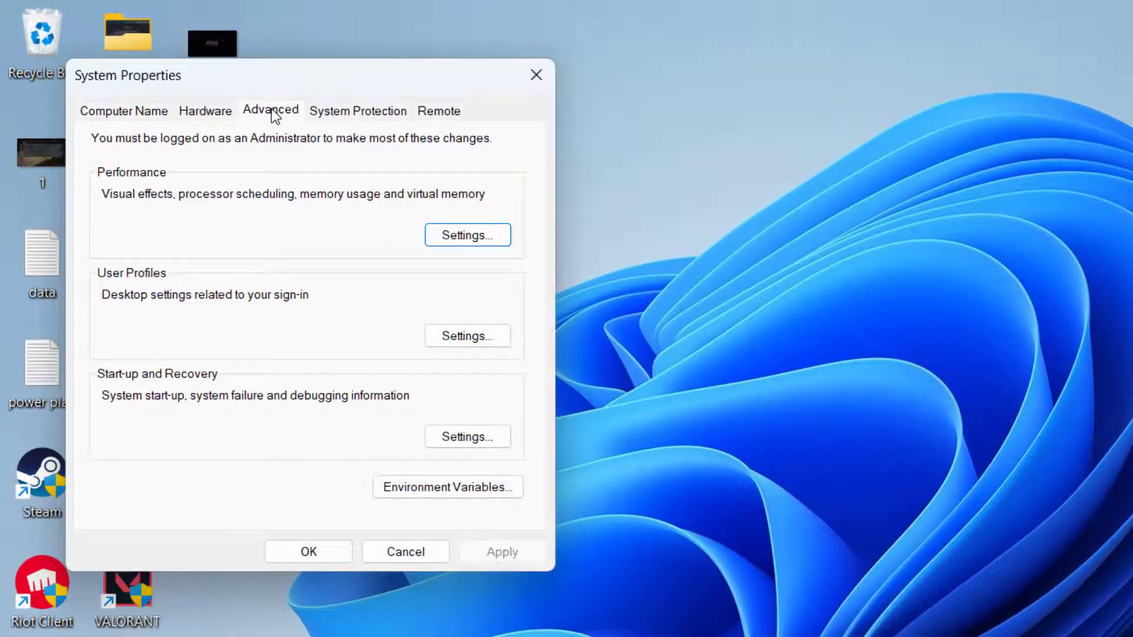
pyautogui.click(473, 235)
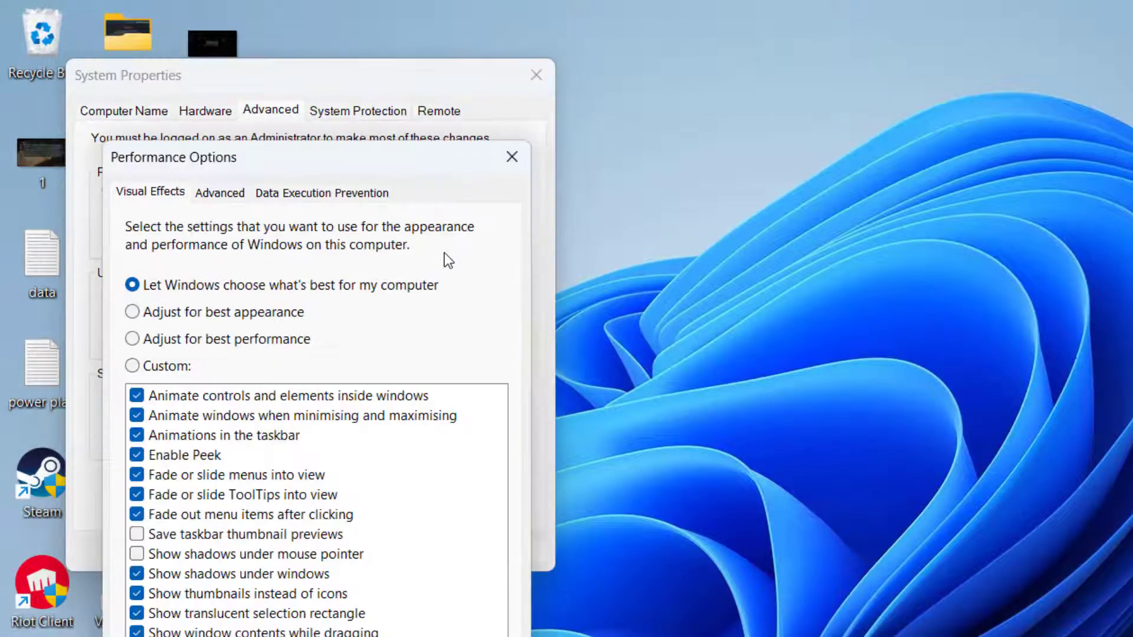
pyautogui.click(225, 192)
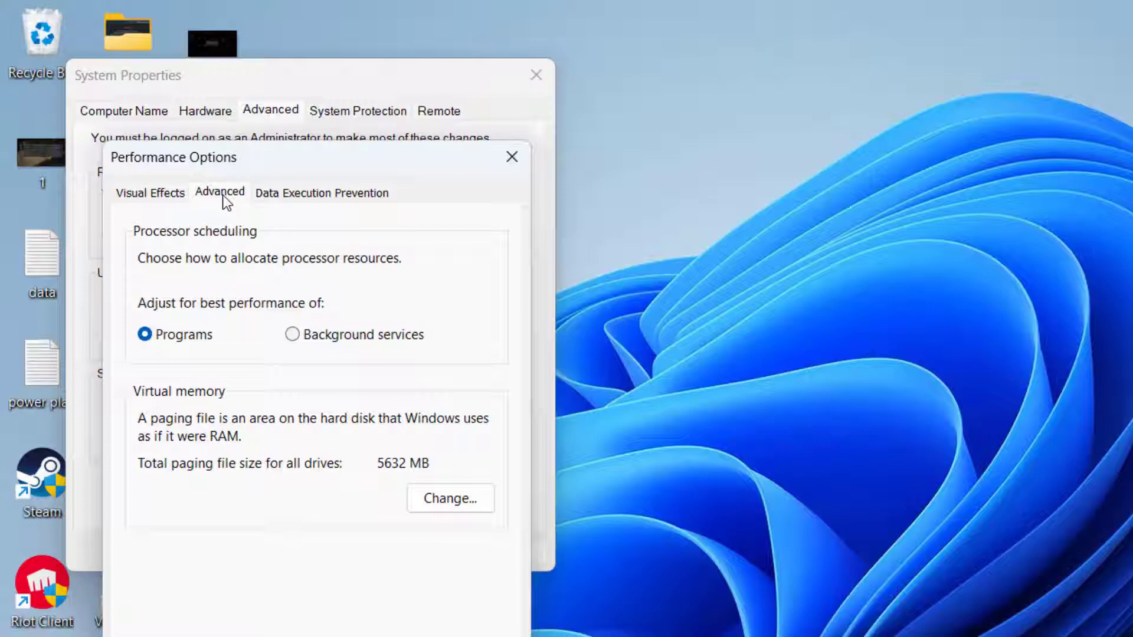
pyautogui.click(476, 500)
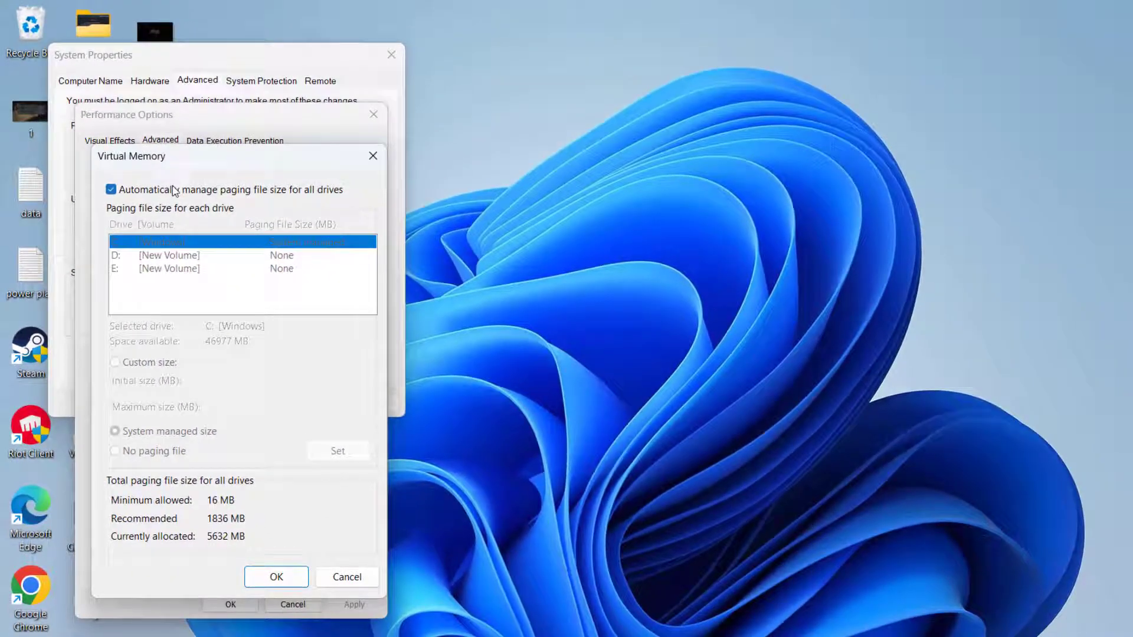
# Turn off automatic paging file management and choose a custom size for drive C:
pyautogui.click(236, 191)
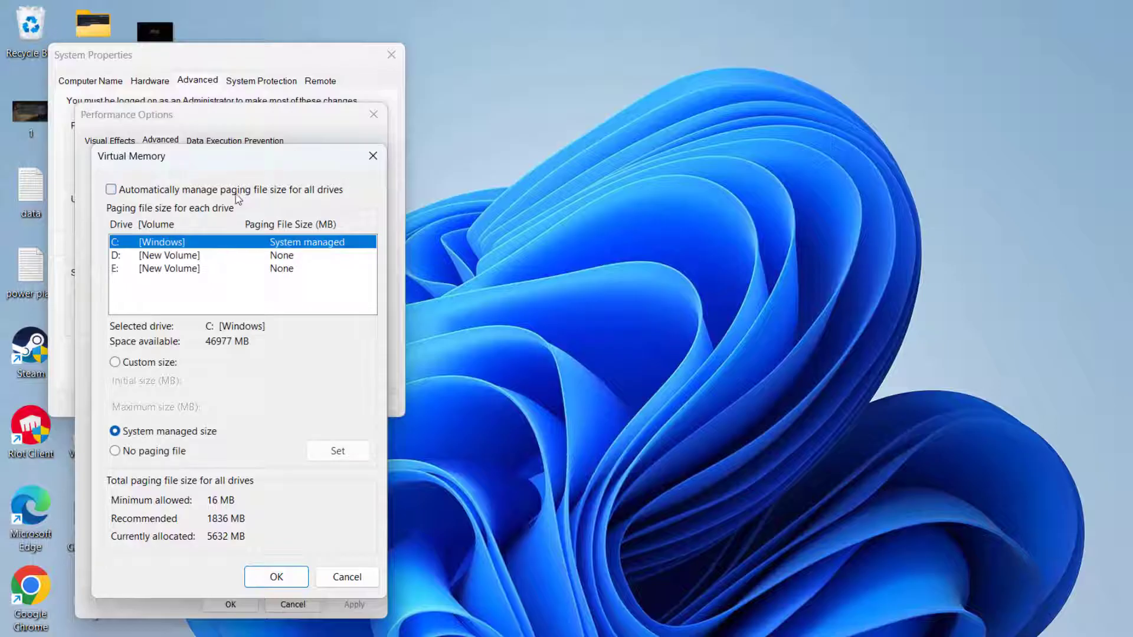
pyautogui.click(166, 257)
pyautogui.click(165, 268)
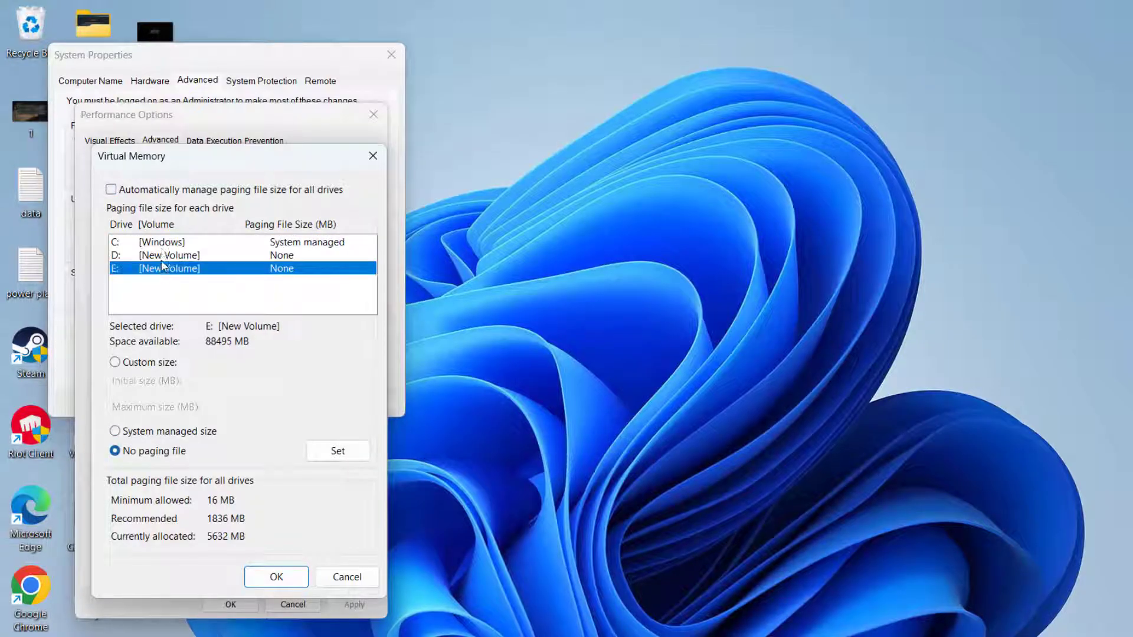
pyautogui.click(158, 245)
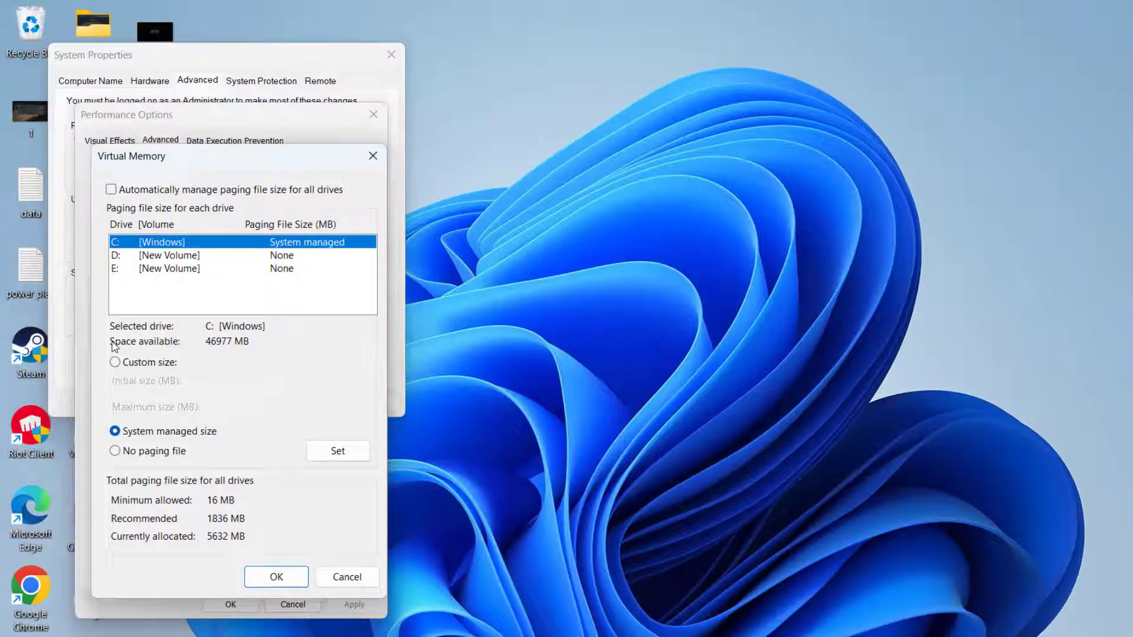
pyautogui.click(159, 364)
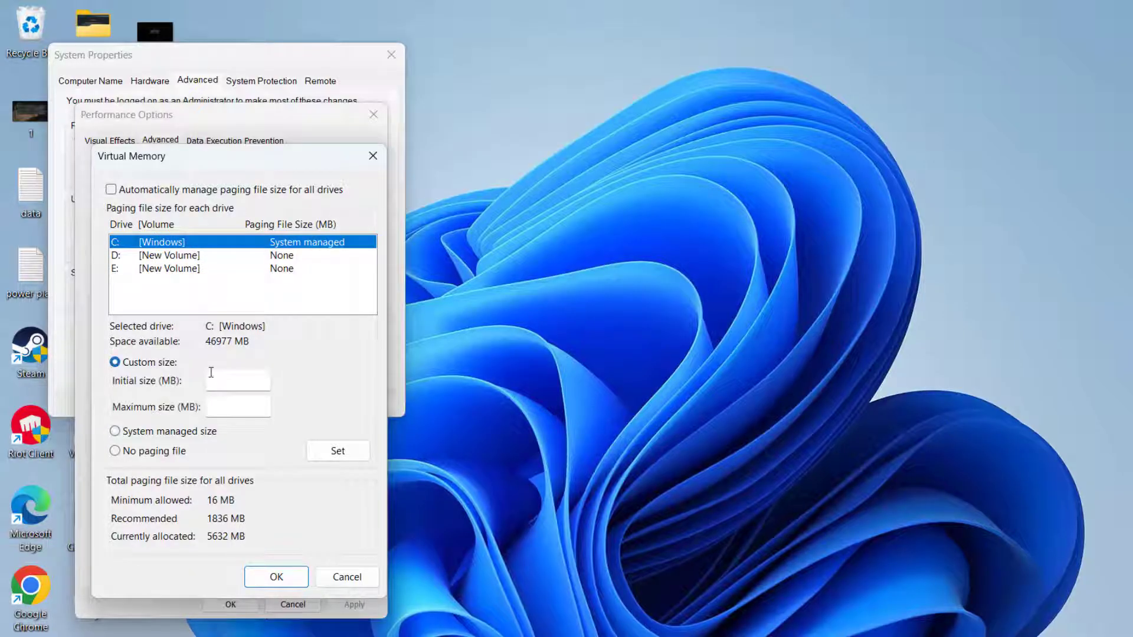
# Set an 8000 MB initial and 32000 MB maximum paging file, then confirm every dialog
pyautogui.click(245, 378)
pyautogui.write('8000')
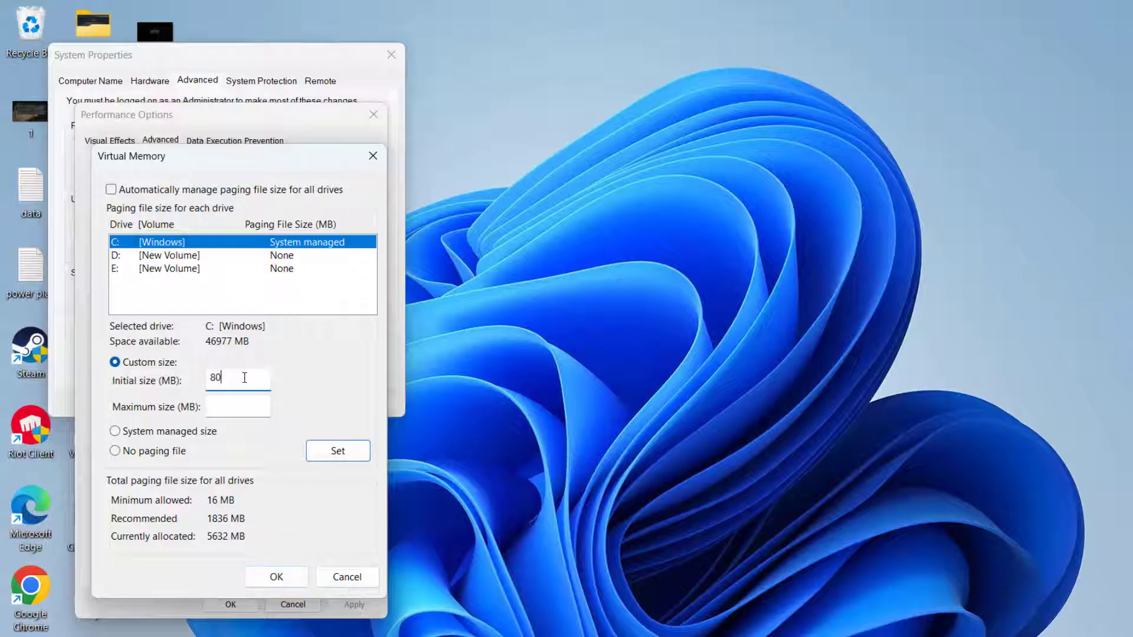
pyautogui.click(220, 408)
pyautogui.write('32000')
pyautogui.click(357, 456)
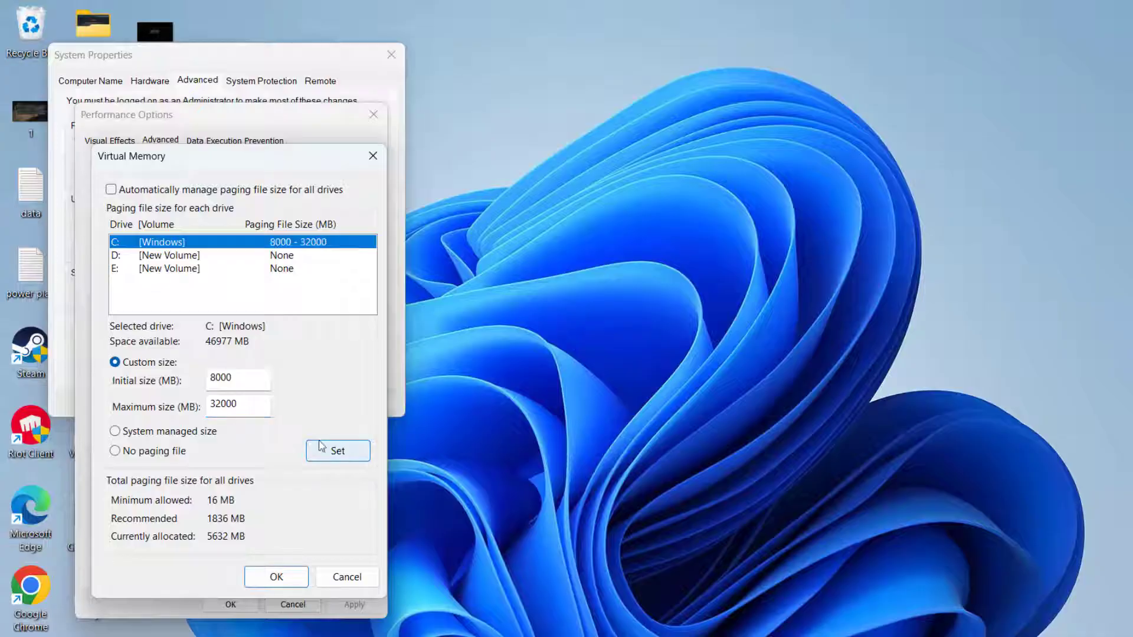
pyautogui.click(276, 577)
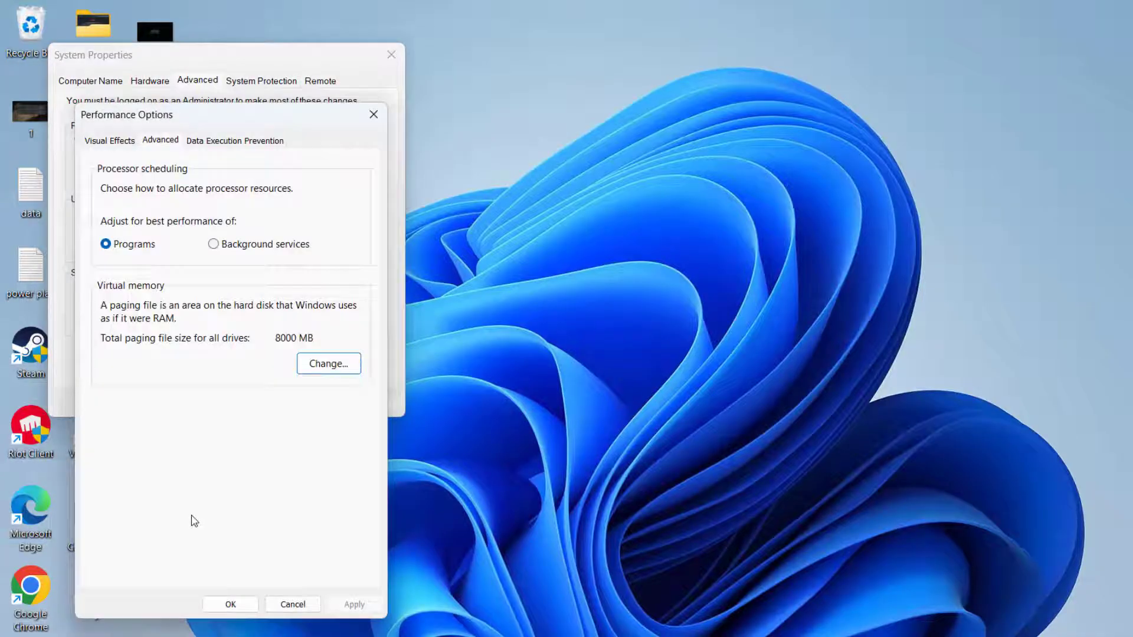
pyautogui.click(230, 604)
pyautogui.click(221, 402)
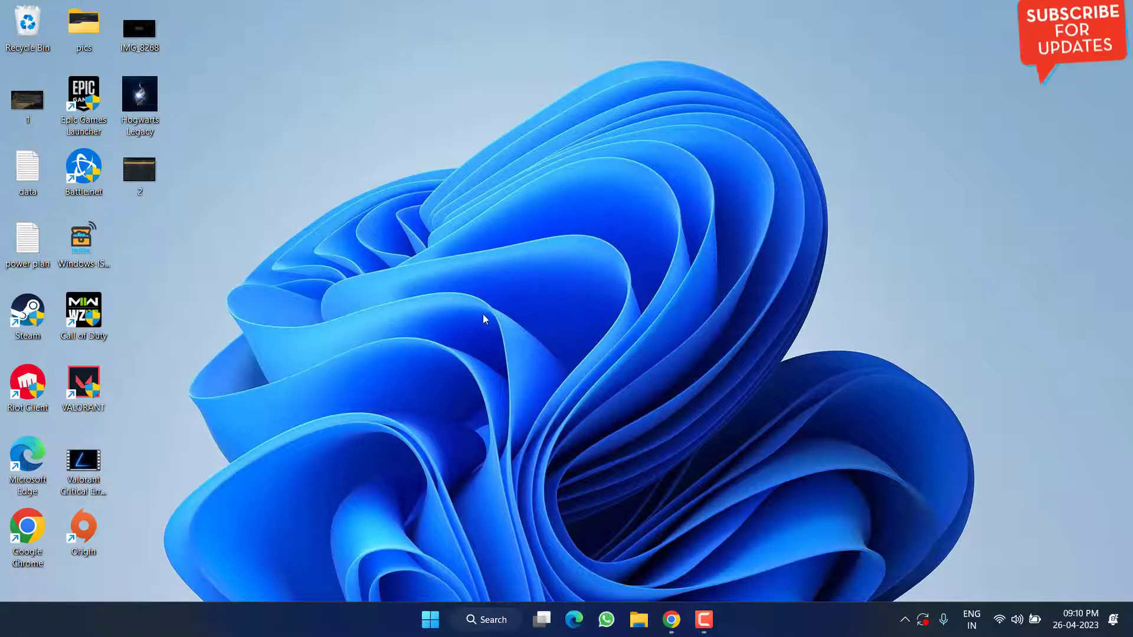
# Open Task Manager from the Start button's quick menu and end the Windows Explorer process
pyautogui.rightClick(433, 619)
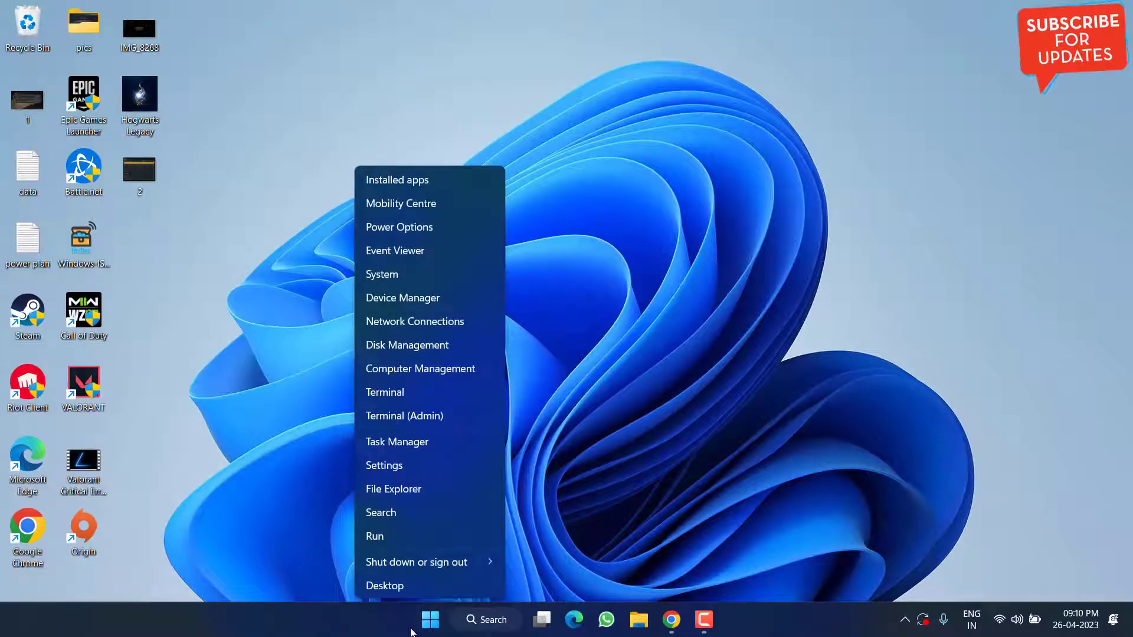
pyautogui.click(419, 446)
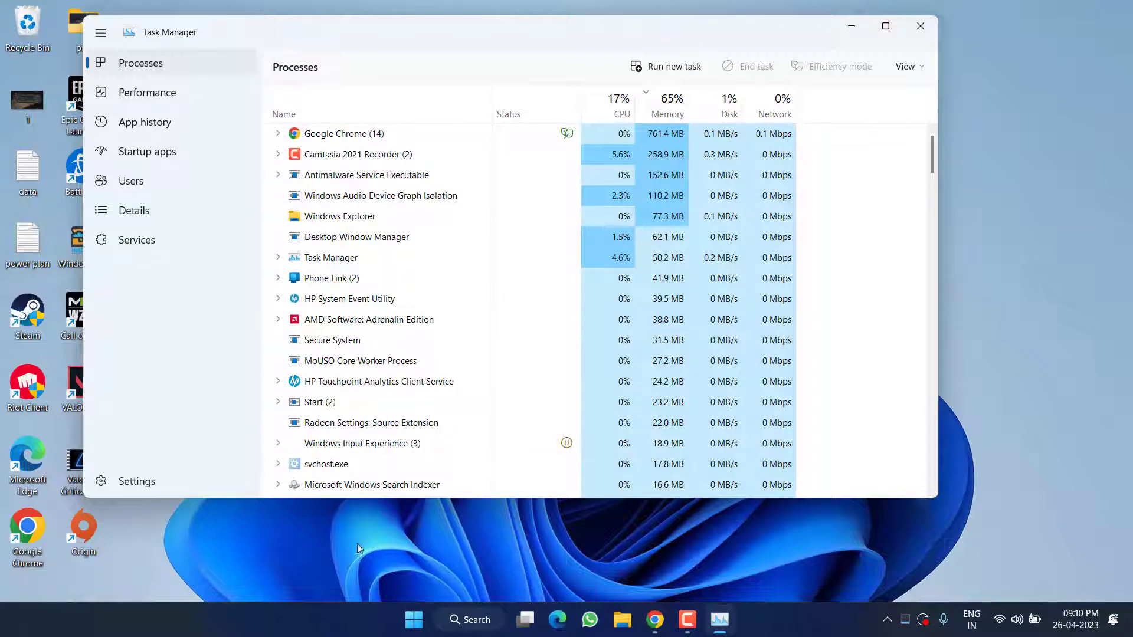
pyautogui.rightClick(359, 216)
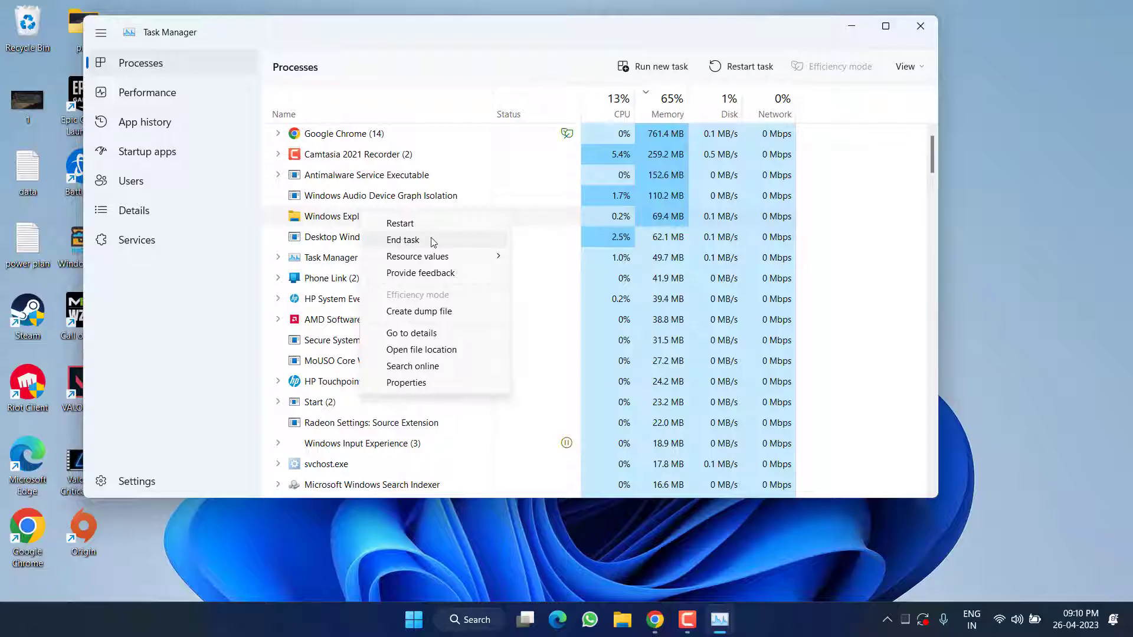
pyautogui.click(331, 220)
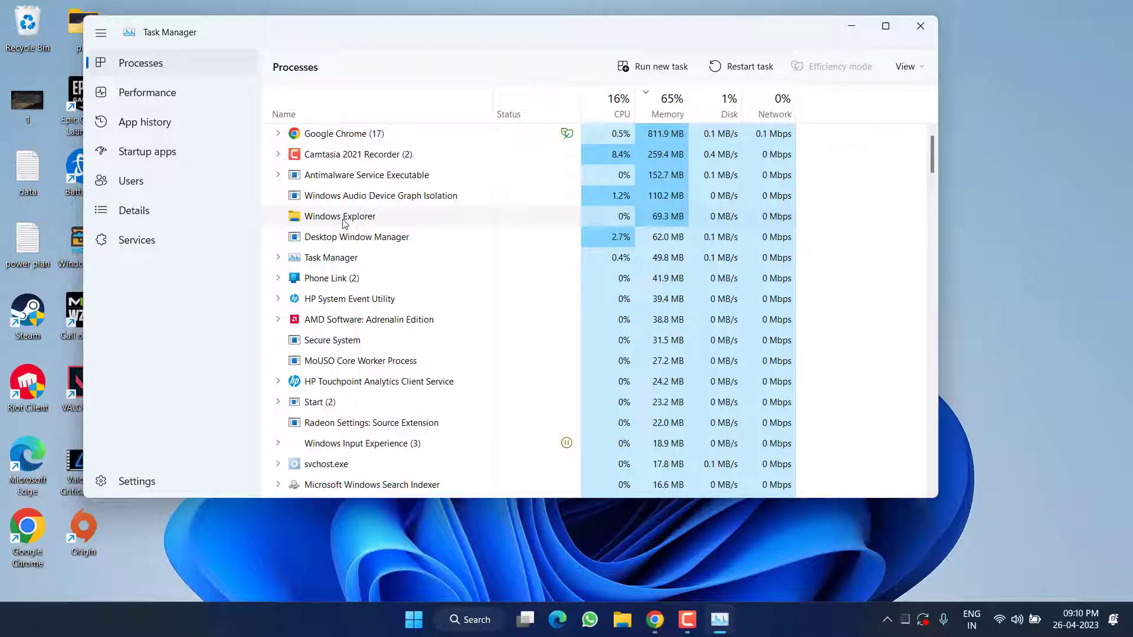
pyautogui.rightClick(346, 222)
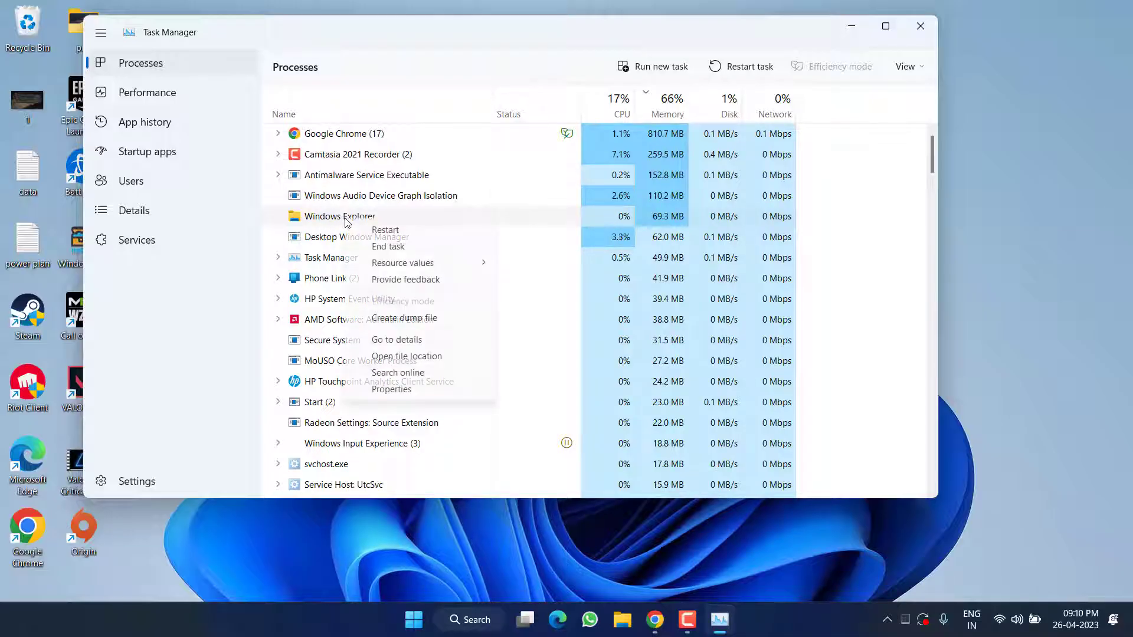
pyautogui.click(393, 248)
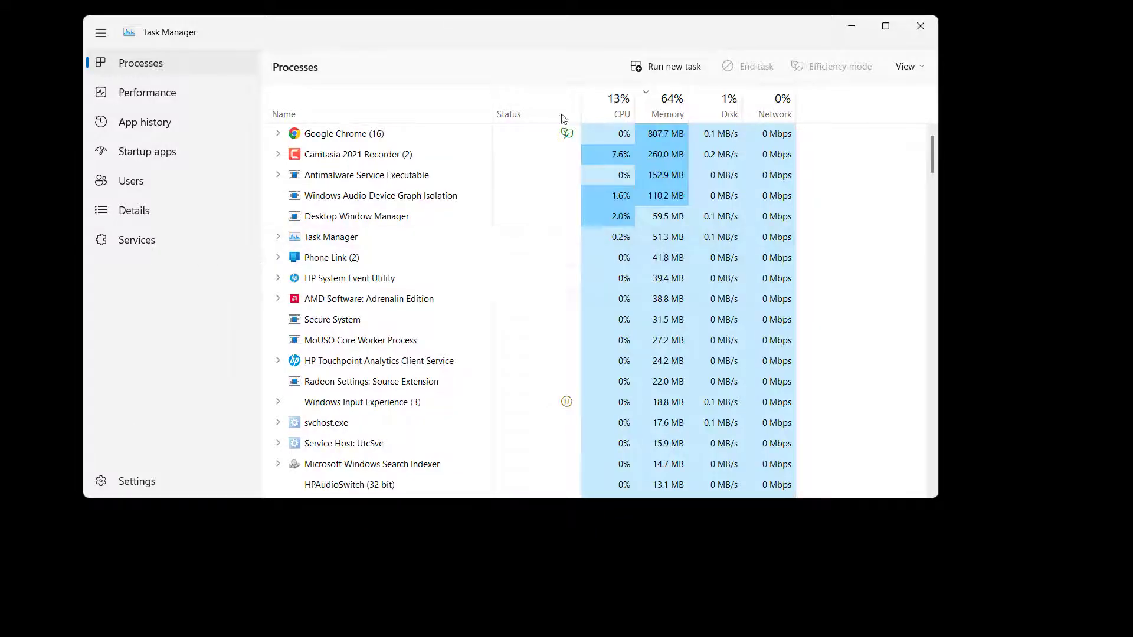
# Run explorer.exe as a new task, close Task Manager, and switch to the Hogwarts Legacy display options
pyautogui.click(663, 67)
pyautogui.write('explorer.exe')
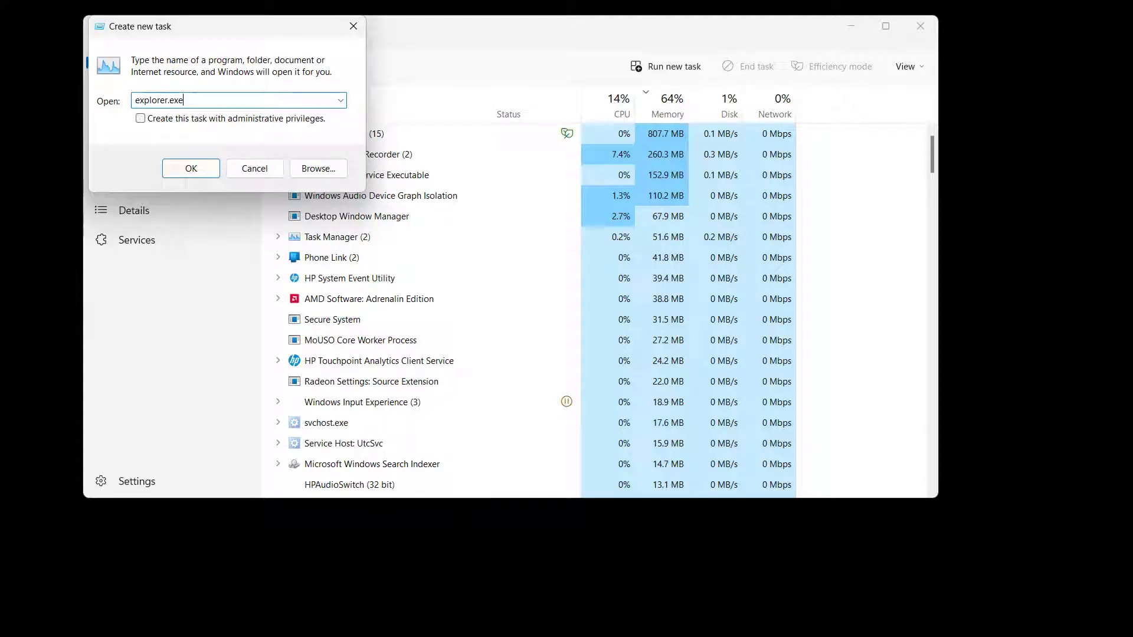
pyautogui.click(196, 170)
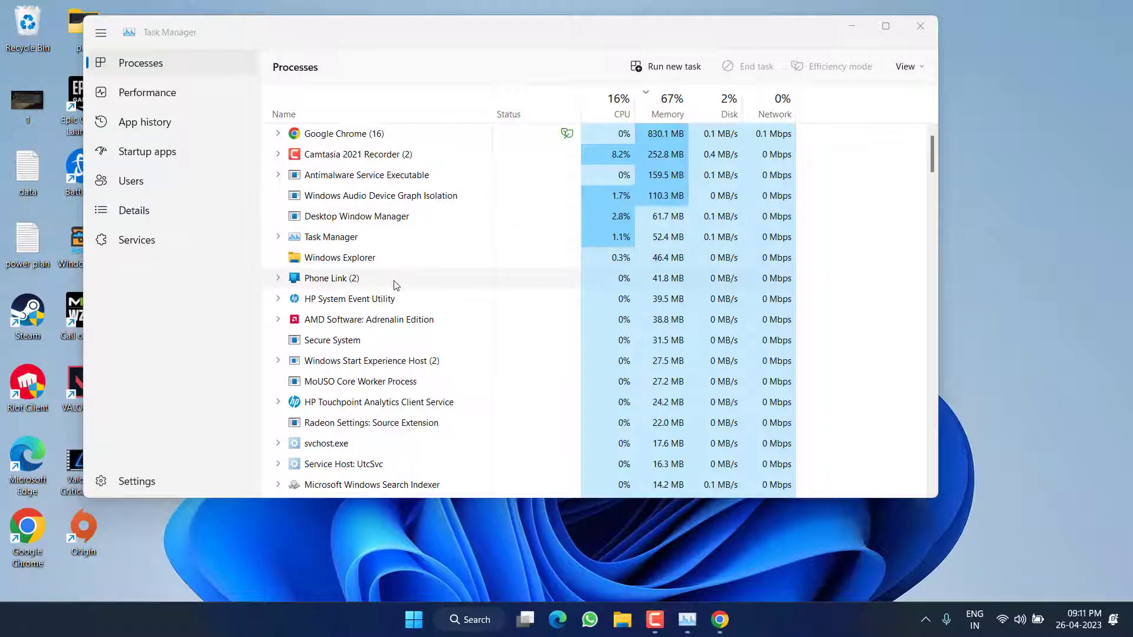
pyautogui.click(920, 26)
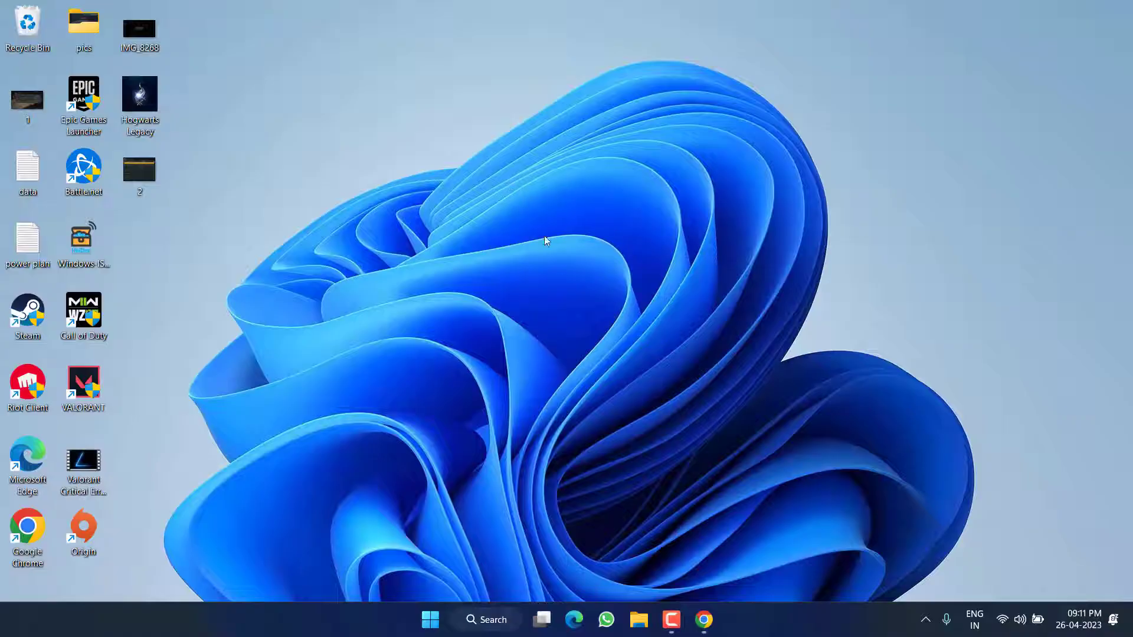
pyautogui.click(704, 620)
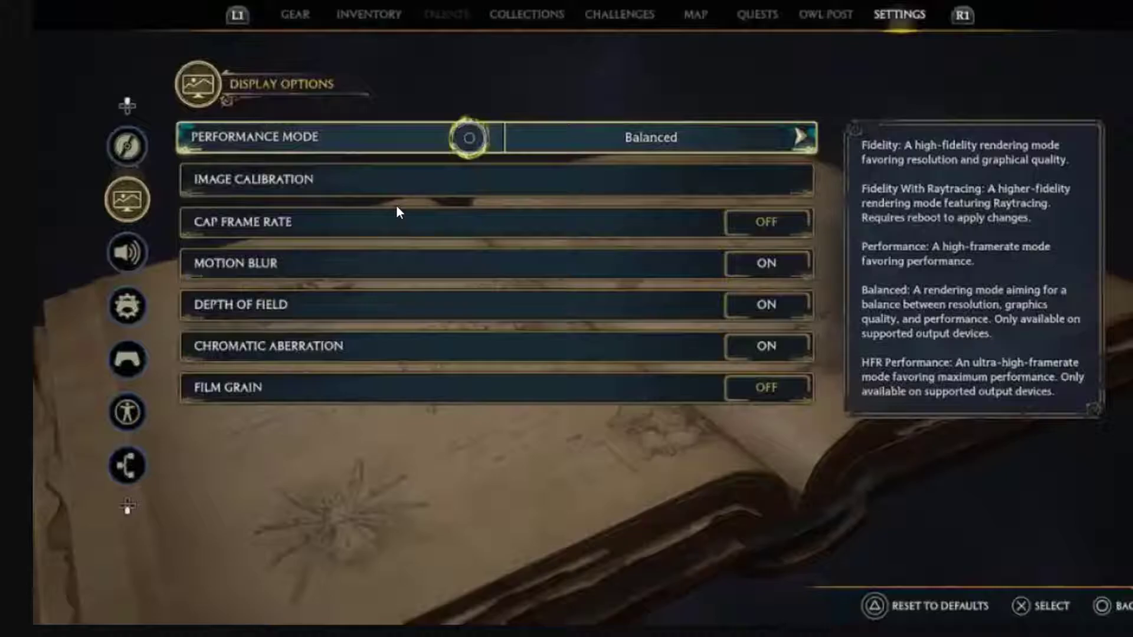